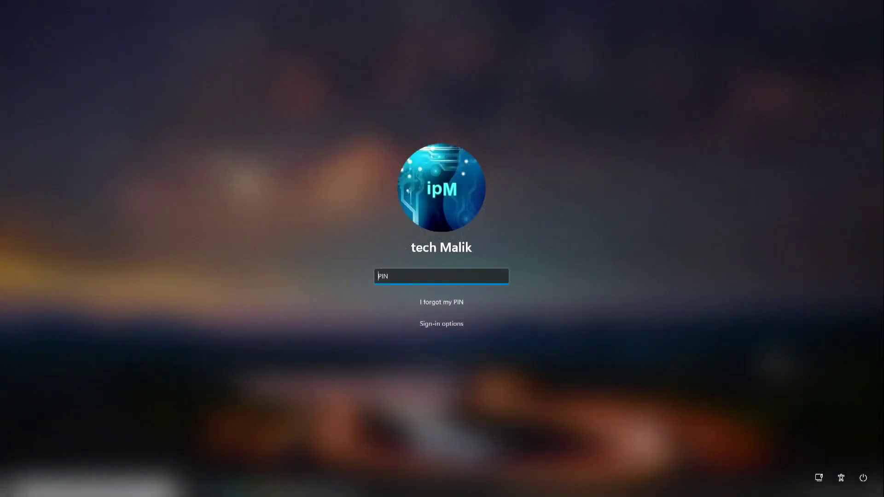
Enter the account PIN on the sign-in screen to reach the desktop.
text(1234)
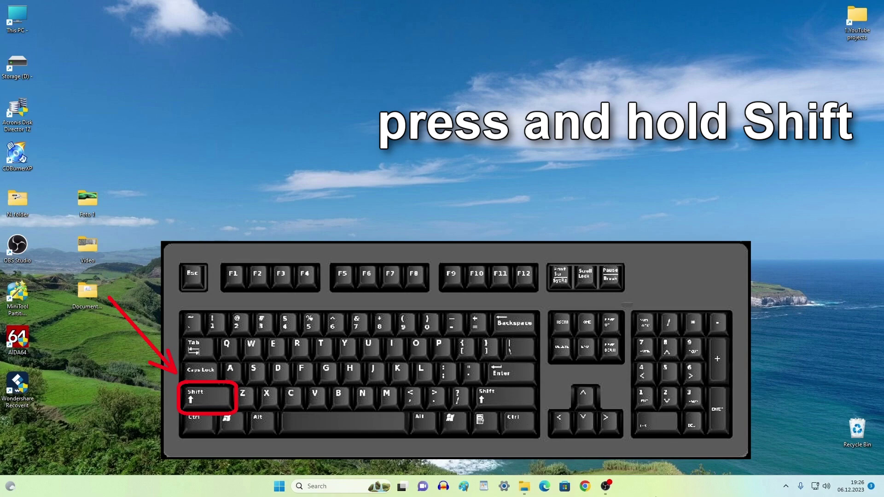
Restart the PC from the Start button's Shut down or sign out menu.
right_click(279, 483)
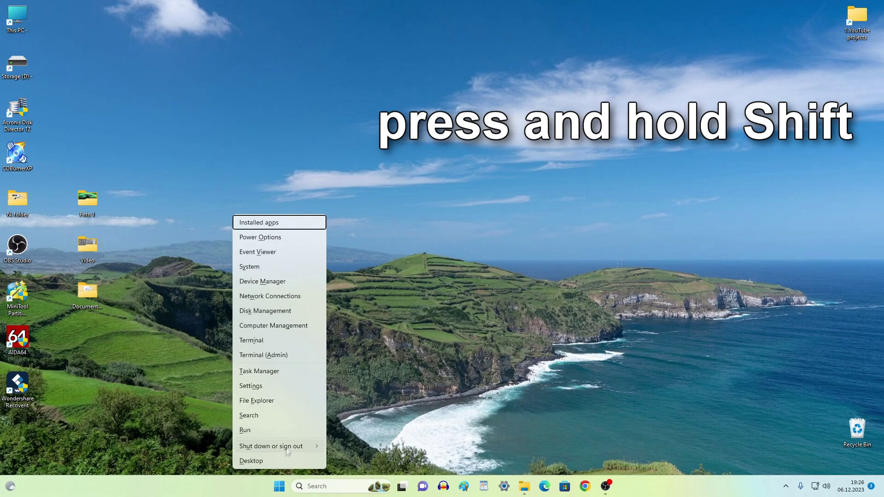
mouse_move(287, 452)
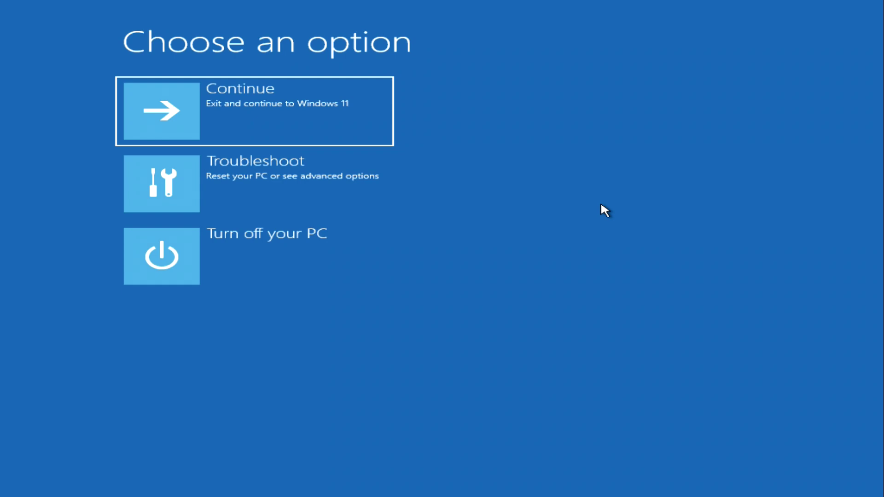
Go to Troubleshoot > Advanced options in the recovery environment.
click(384, 198)
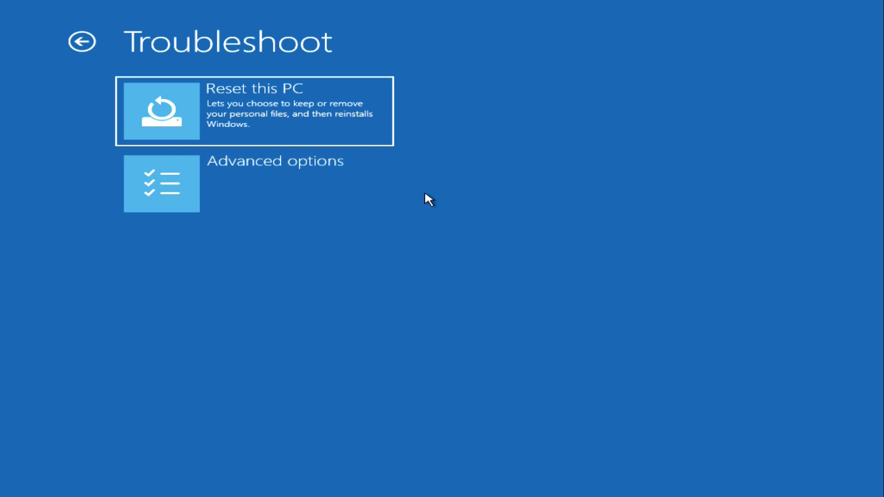
click(373, 195)
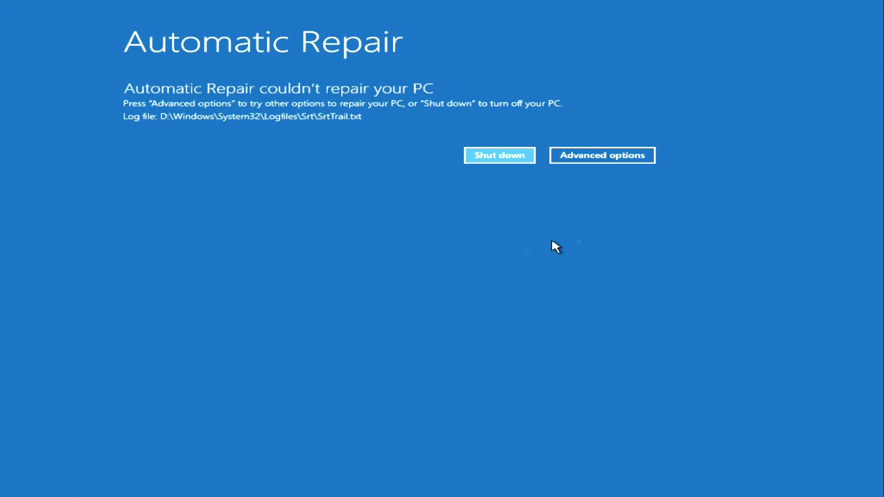
Leave the repair report and open Troubleshoot > Reset this PC.
click(642, 158)
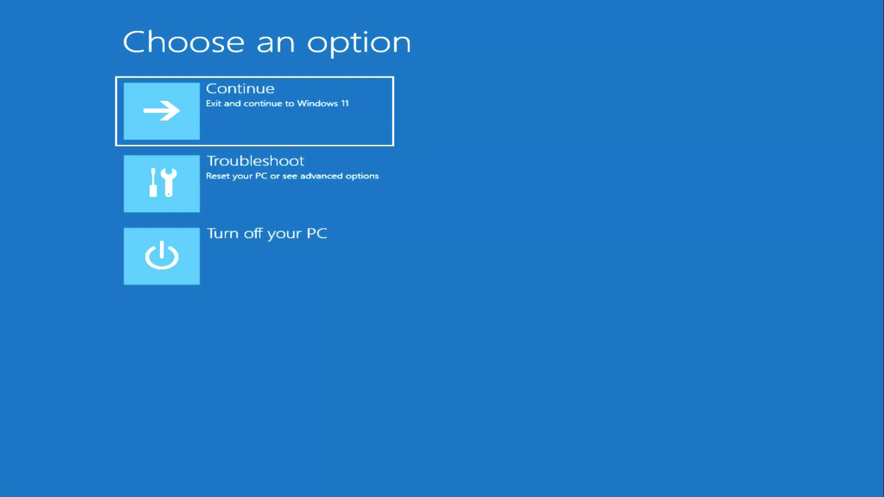
click(372, 210)
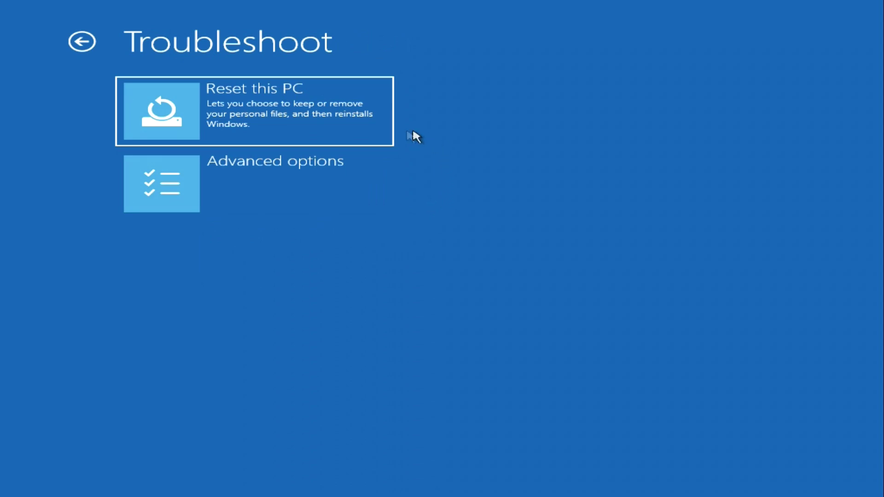
click(381, 134)
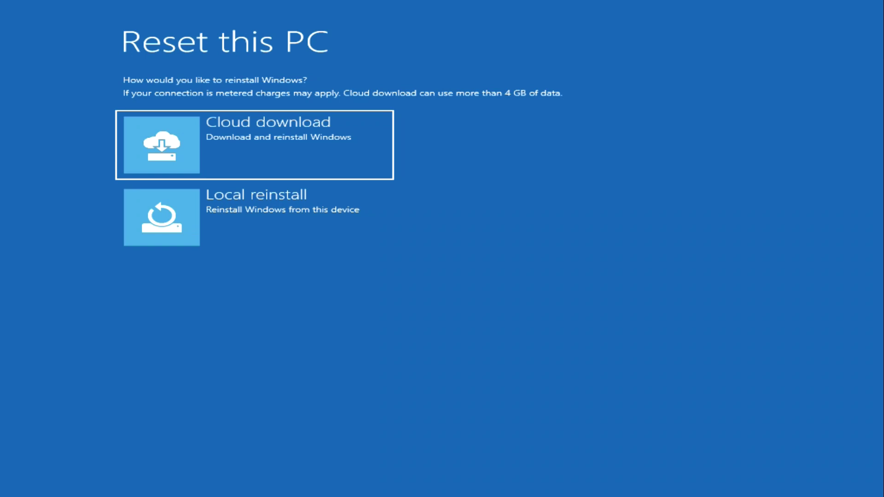
Choose Keep my files to reach the reinstall method question.
click(377, 159)
Choose Local reinstall to reinstall Windows from this device.
click(381, 206)
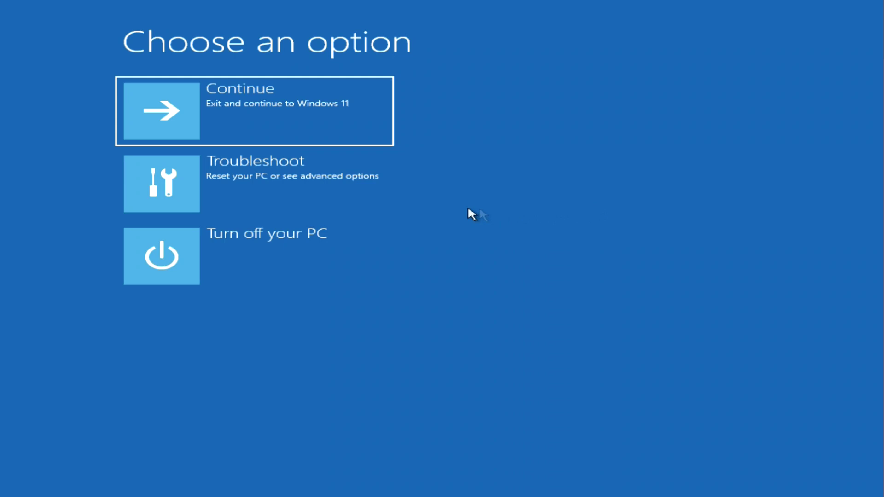
Run Startup Repair from Troubleshoot > Advanced options.
click(384, 193)
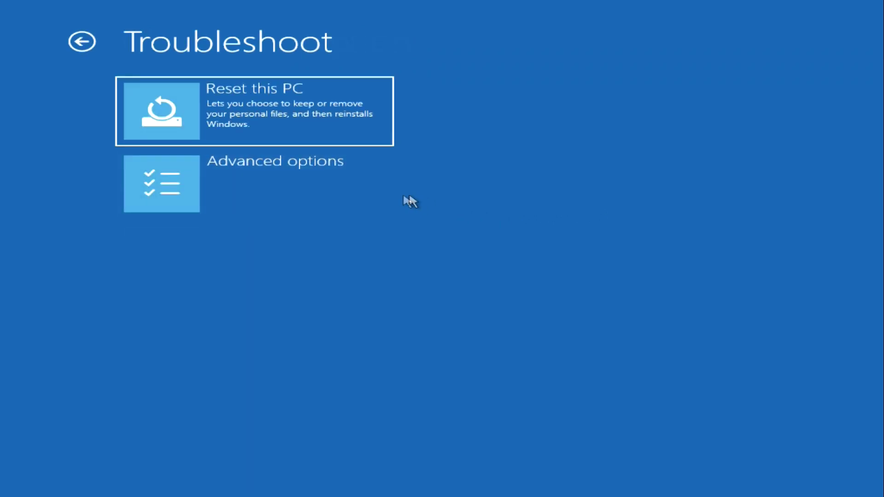
click(374, 196)
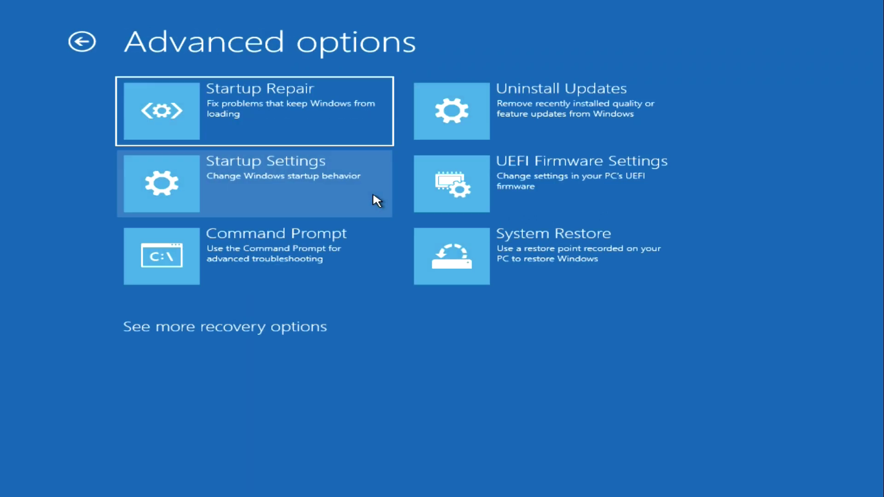
click(377, 127)
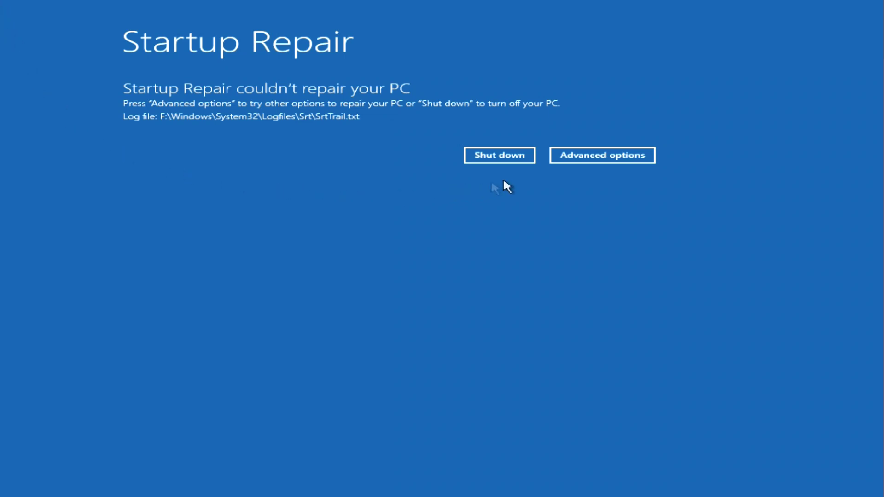
Go back from the repair report to Troubleshoot > Advanced options > Startup Settings.
click(564, 160)
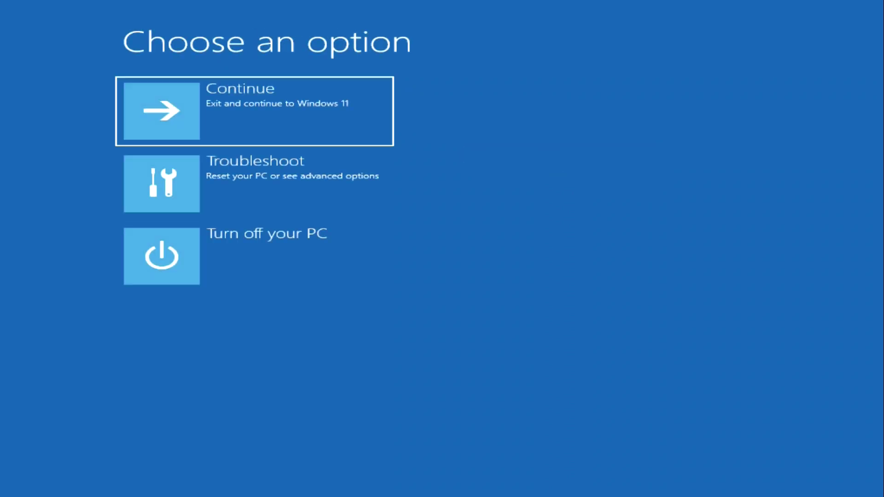
click(374, 200)
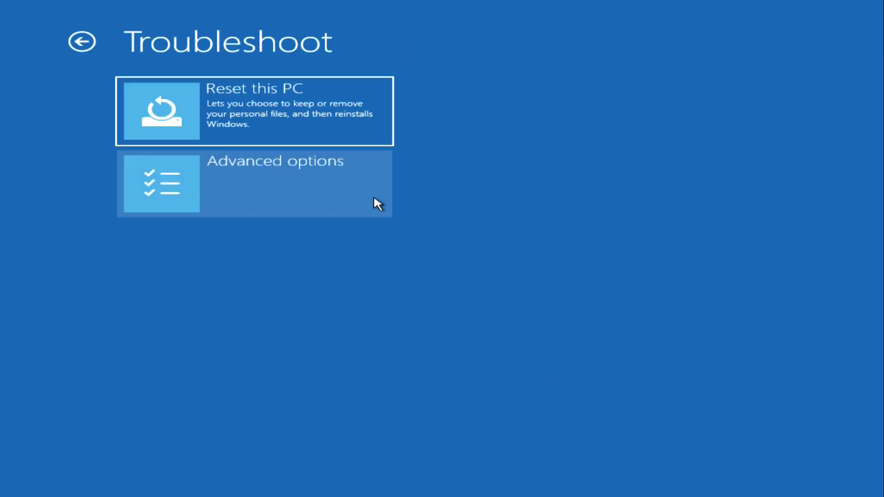
click(375, 199)
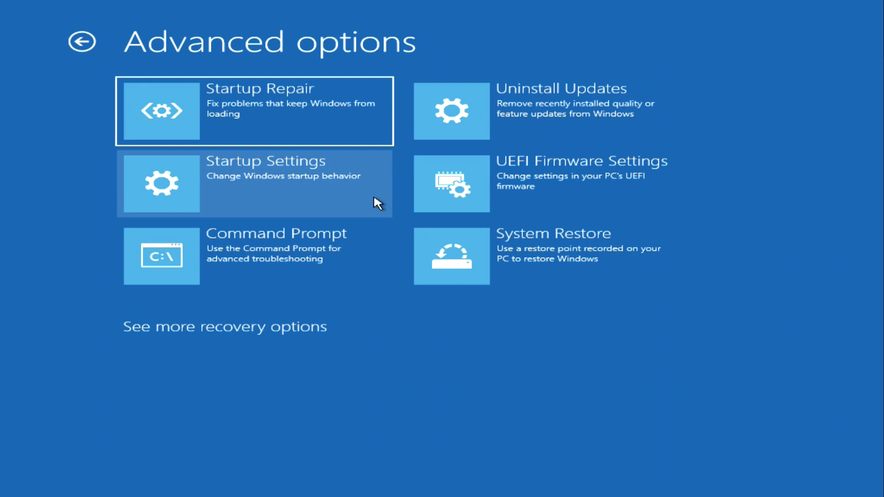
click(375, 198)
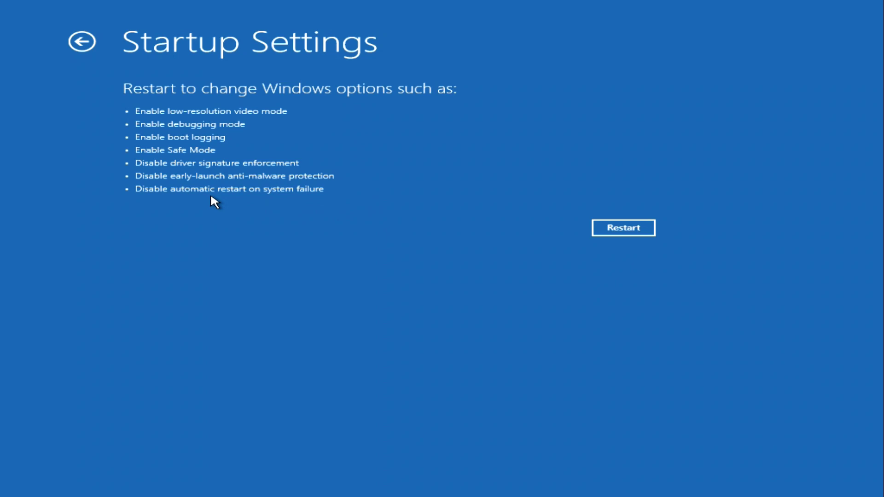
Restart from Startup Settings to choose Safe Mode at boot.
click(601, 230)
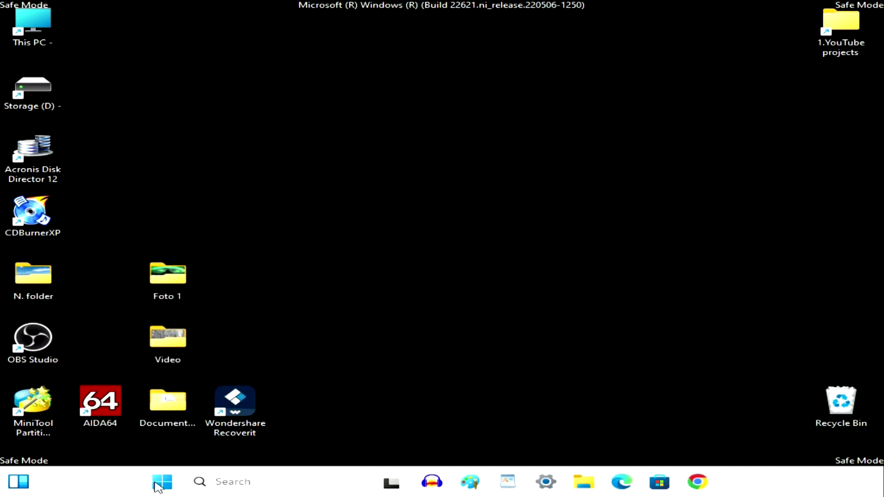
Uninstall MiniTool Video Converter from the Start menu's All apps list.
click(156, 484)
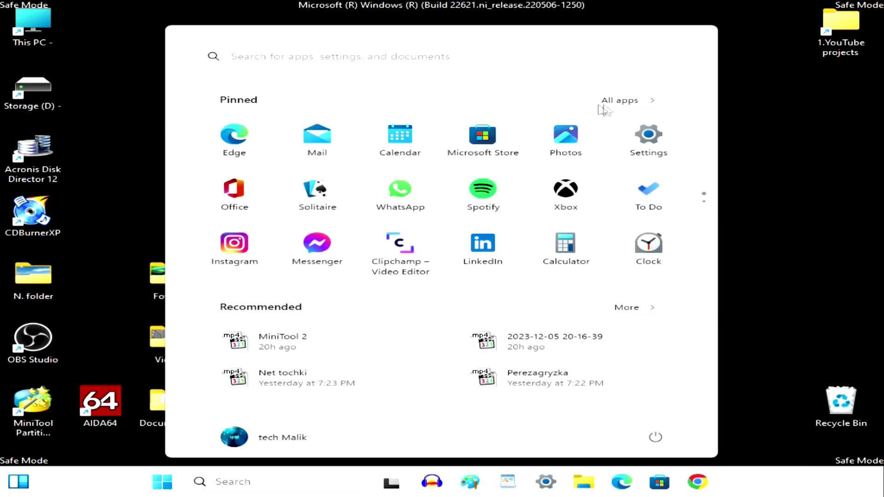
click(635, 109)
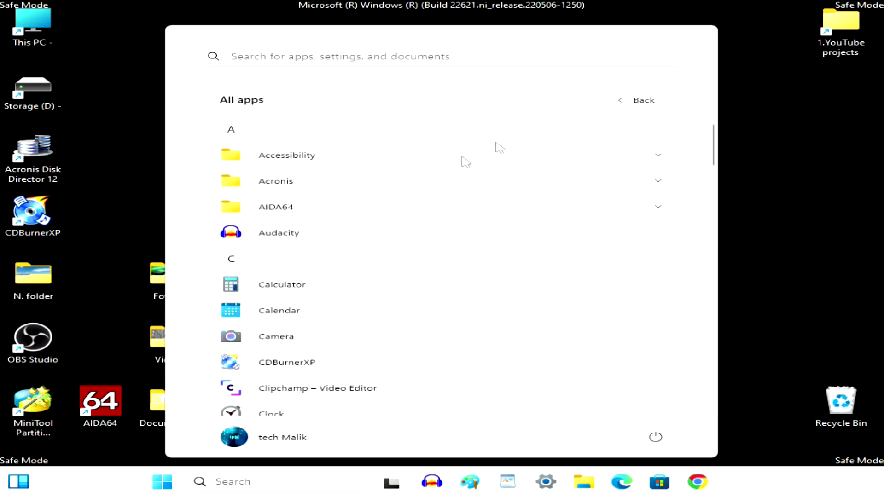
scroll(373, 215, down, 6)
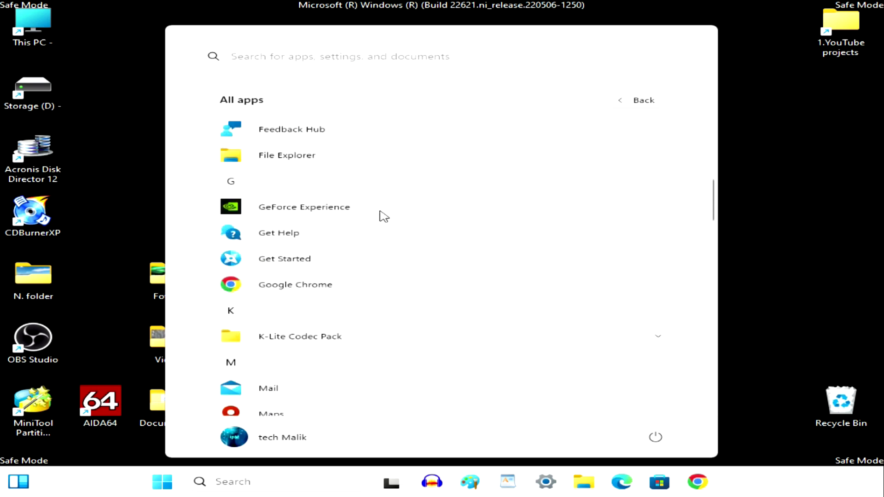
scroll(385, 216, down, 5)
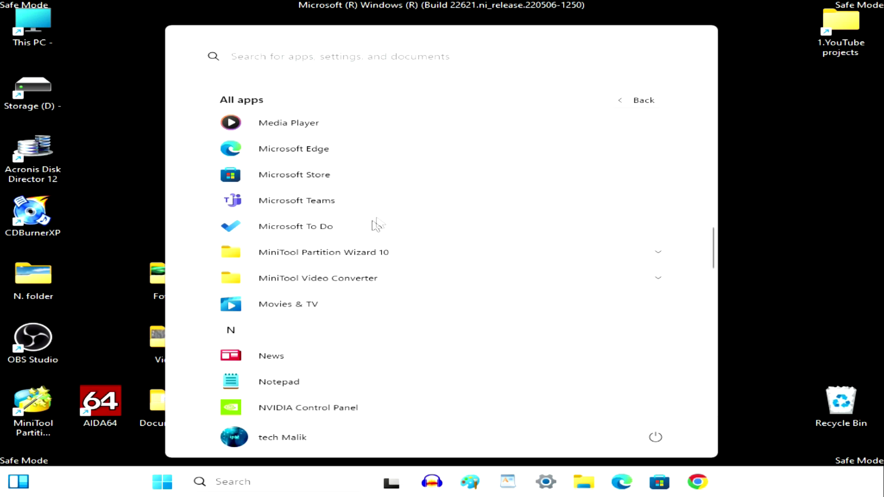
click(364, 279)
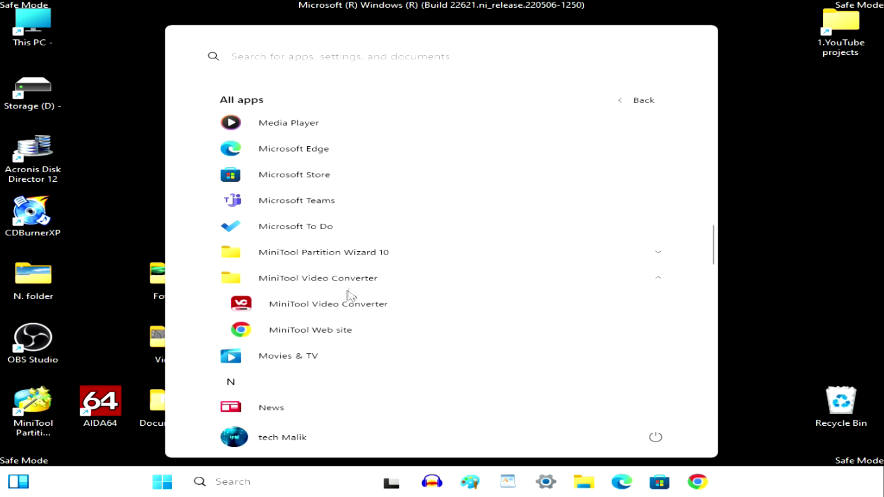
right_click(345, 313)
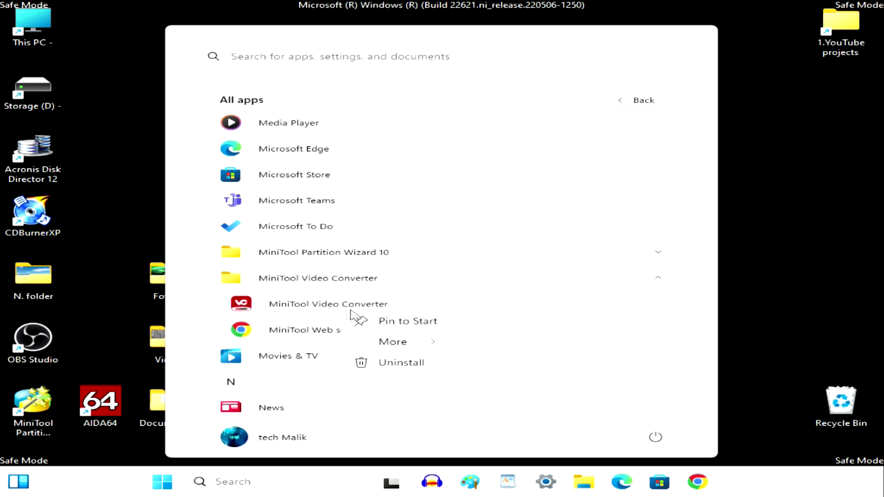
click(440, 368)
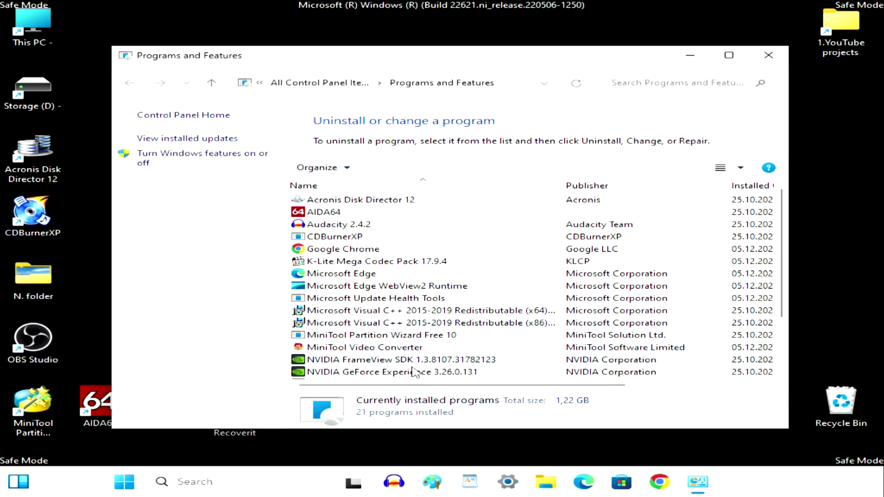
Close Programs and Features and restart via the Start button's Shut down or sign out menu.
click(768, 55)
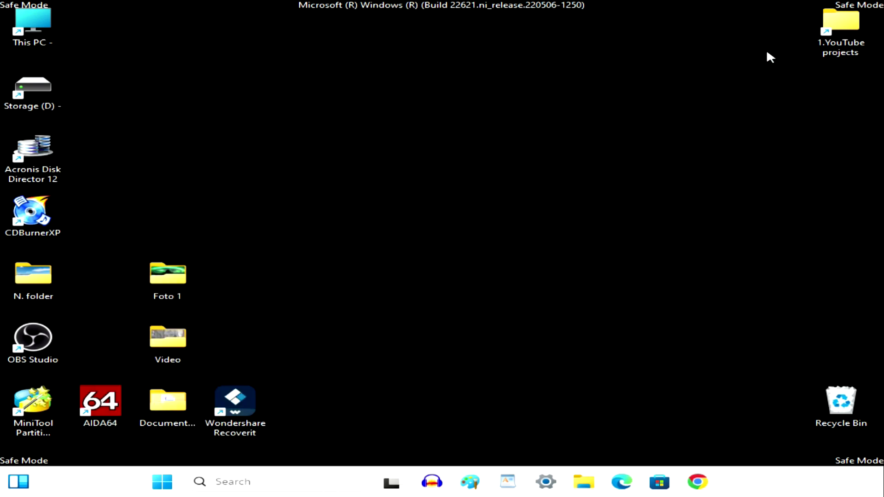
right_click(166, 483)
mouse_move(184, 428)
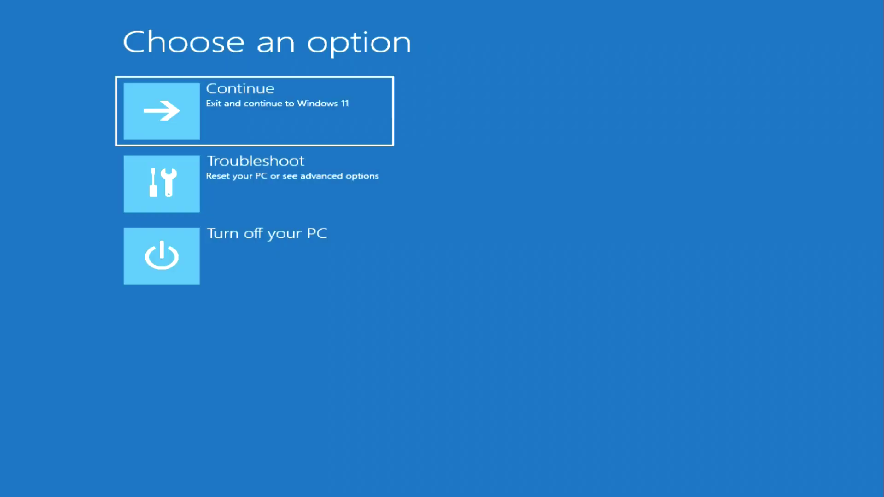
click(374, 199)
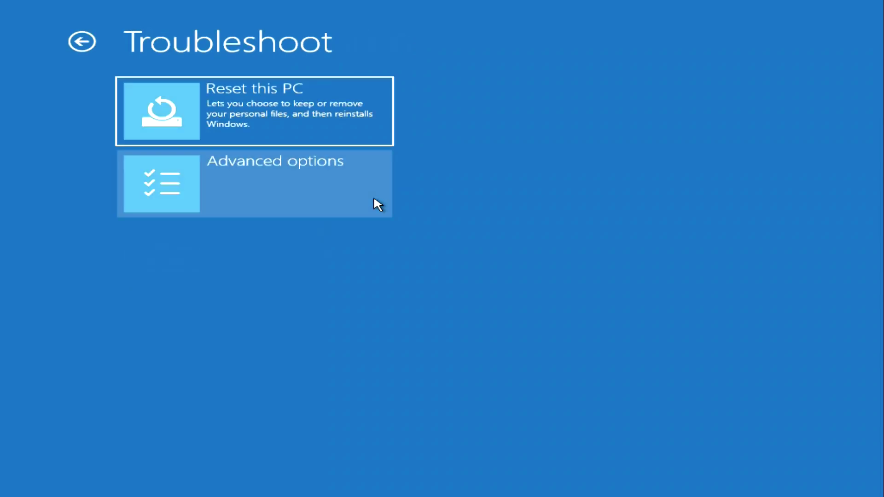
click(374, 199)
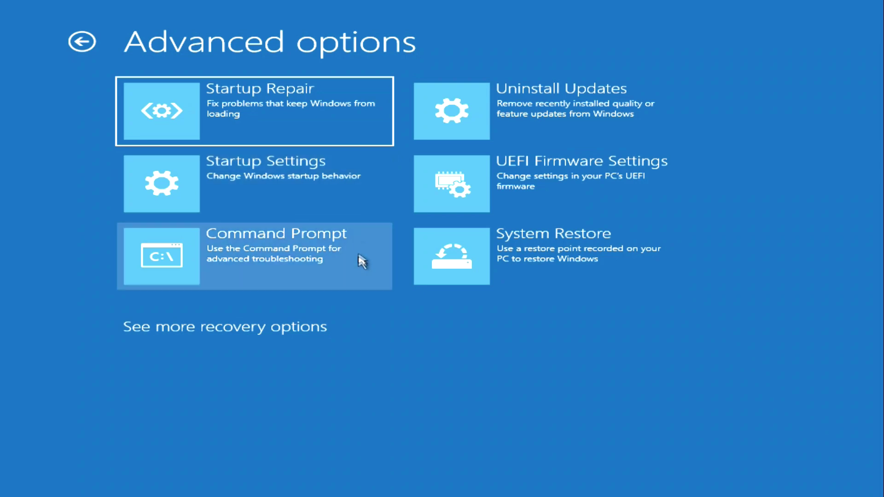
click(361, 269)
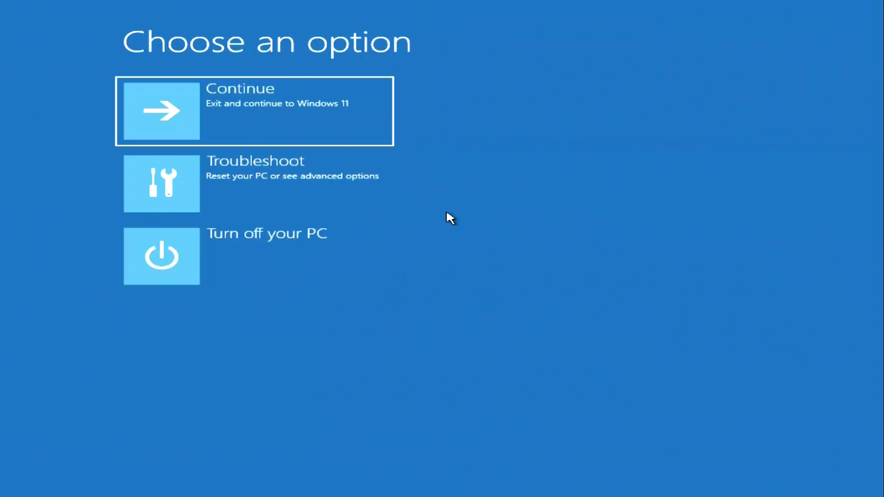
Go to Troubleshoot > Advanced options > Uninstall Updates, choose the latest feature update, then cancel.
click(381, 208)
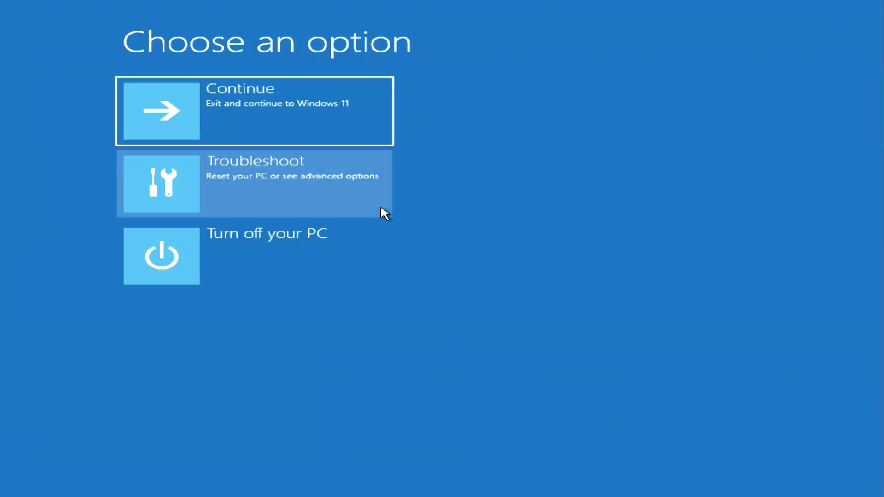
click(381, 208)
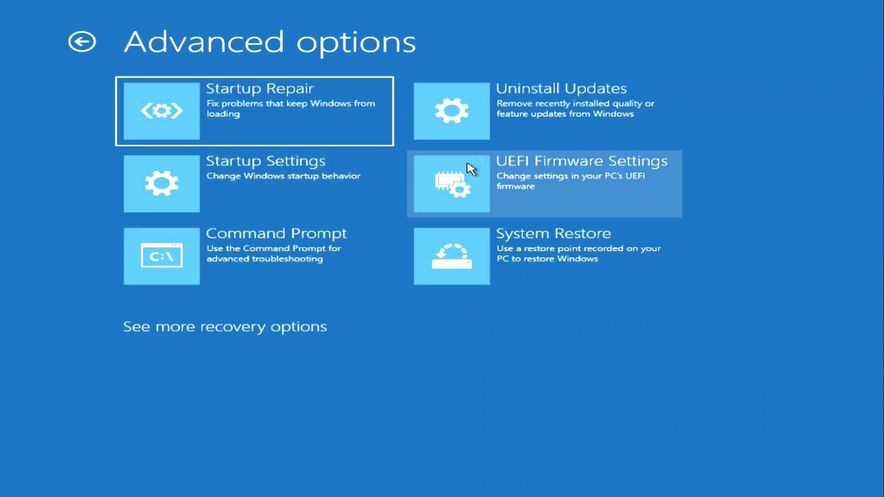
click(580, 136)
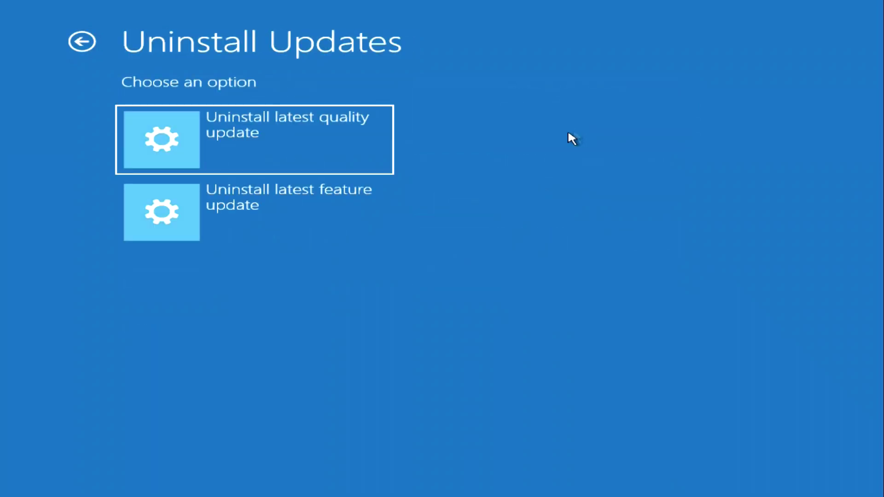
click(365, 157)
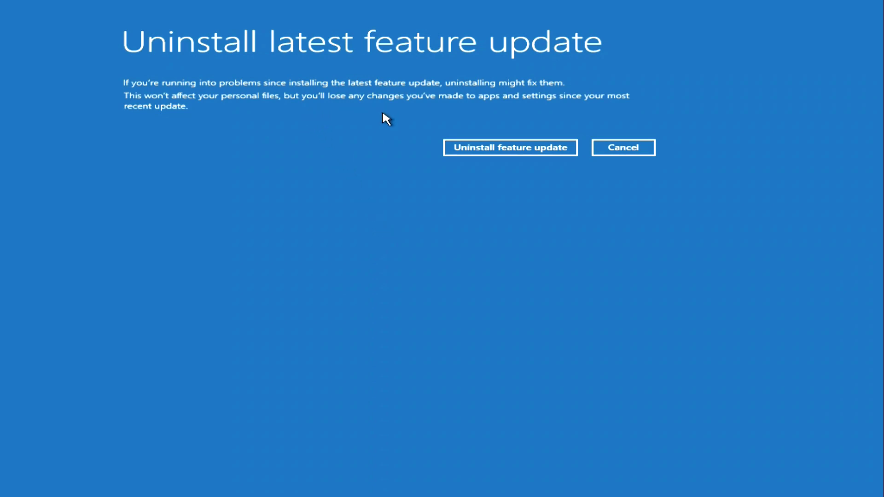
click(606, 153)
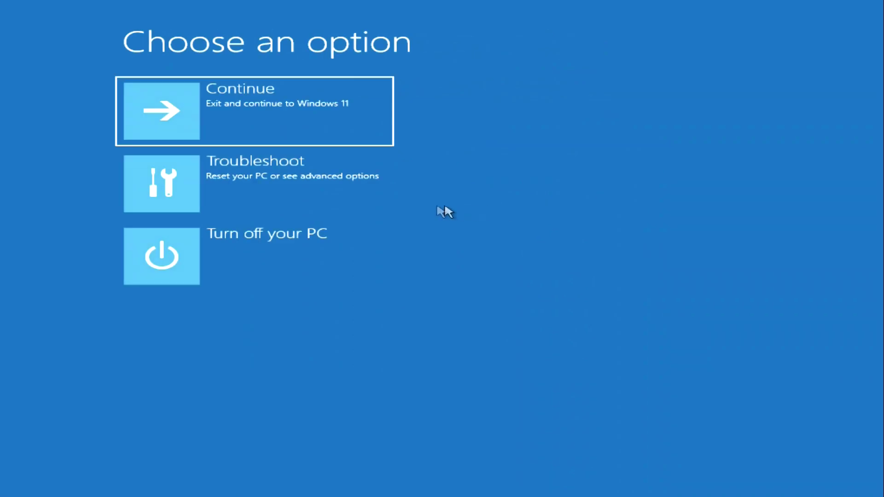
Return to Troubleshoot > Advanced options to reach System Restore.
click(381, 205)
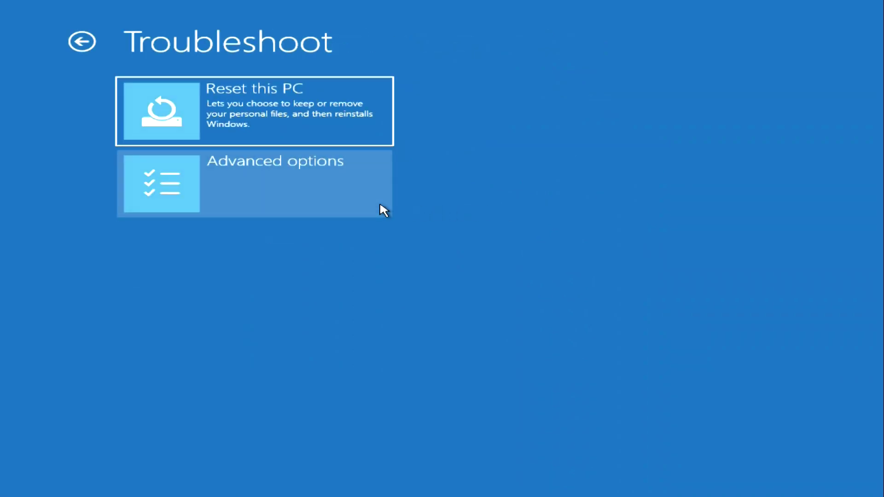
click(380, 205)
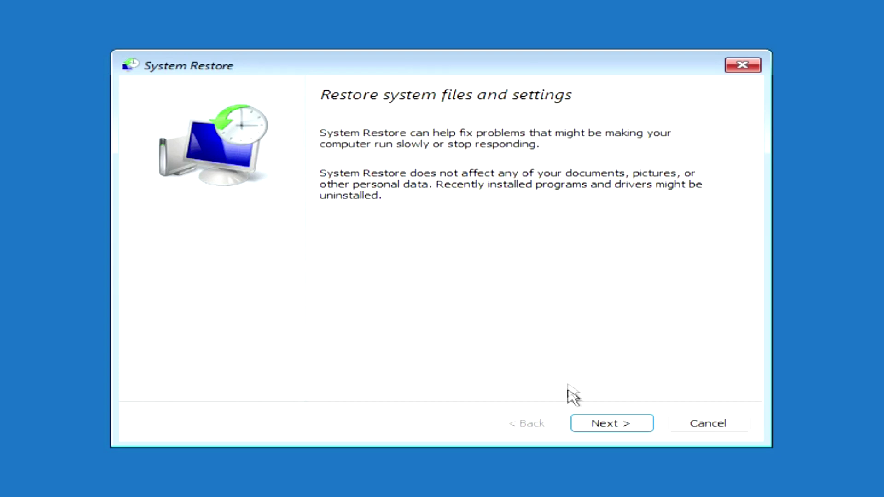
Pick Restore point 1 (12/5/2023 7:57:30 PM) for Local Disk (C:) and advance to the confirmation page.
click(591, 431)
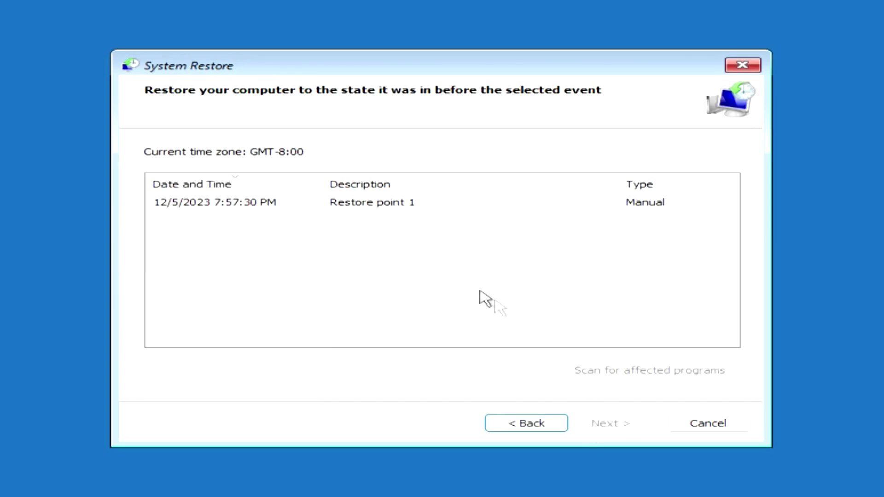
click(397, 204)
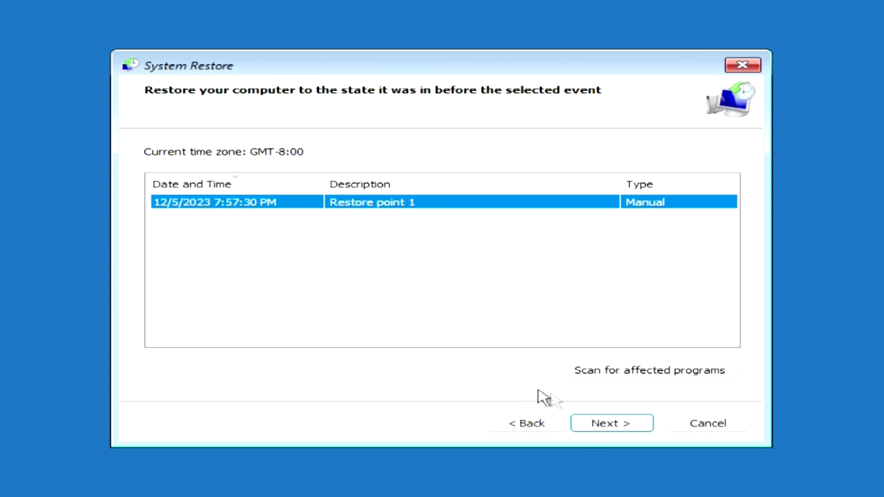
click(586, 431)
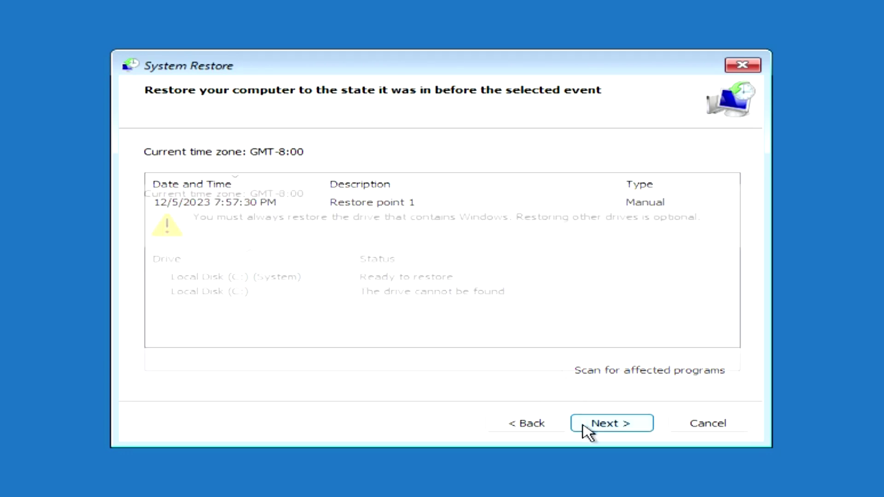
click(587, 432)
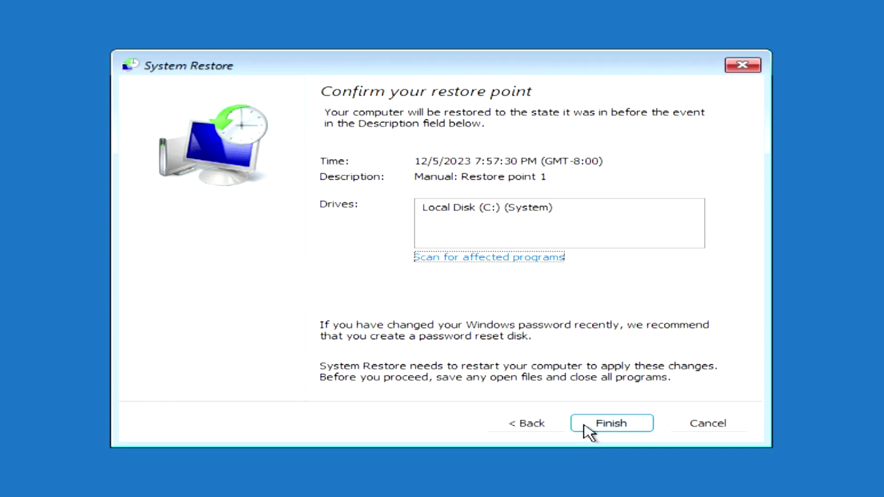
click(589, 431)
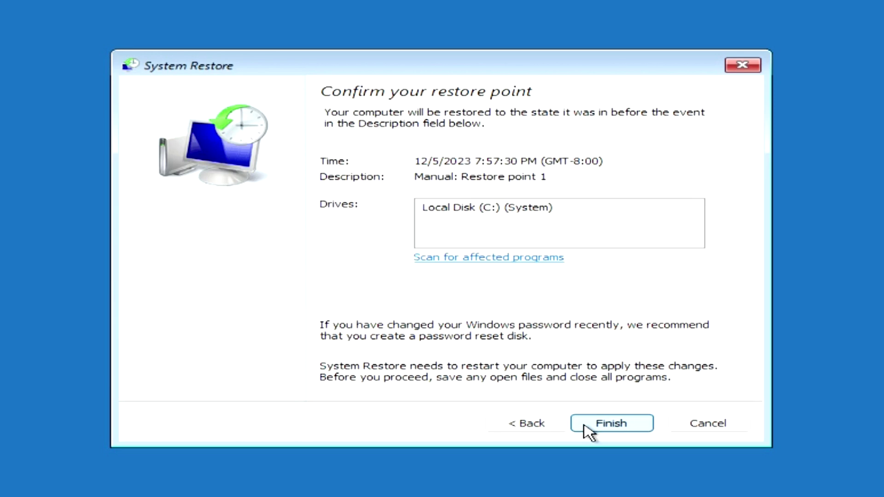
Finish the wizard and accept the warning that the restore cannot be interrupted.
click(589, 432)
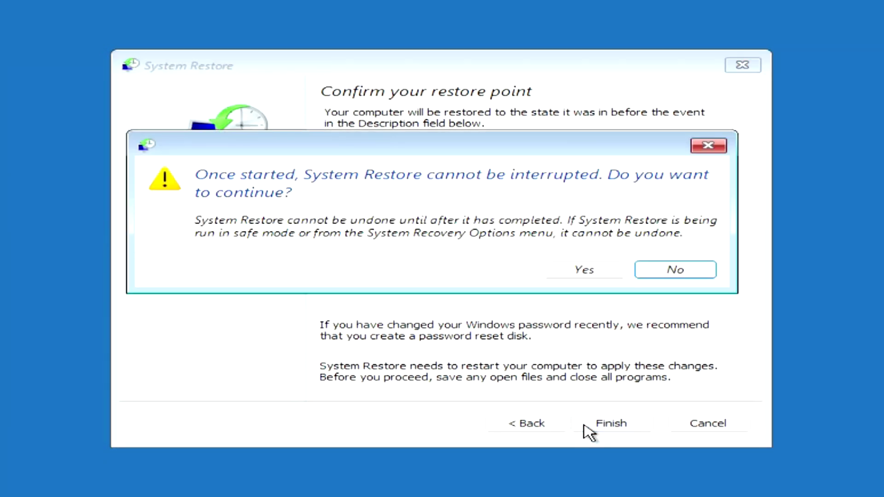
click(601, 276)
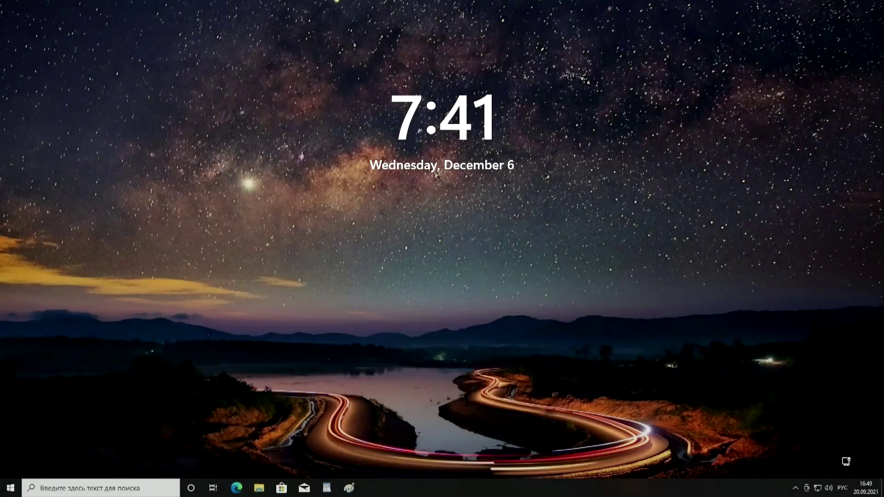
Sign in with the account PIN and close the System Restore success message.
key(space)
text(••)
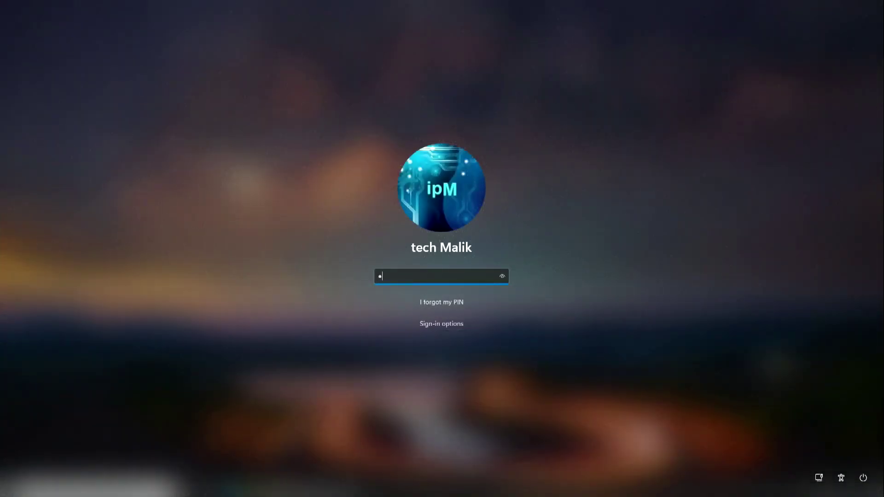
text(••)
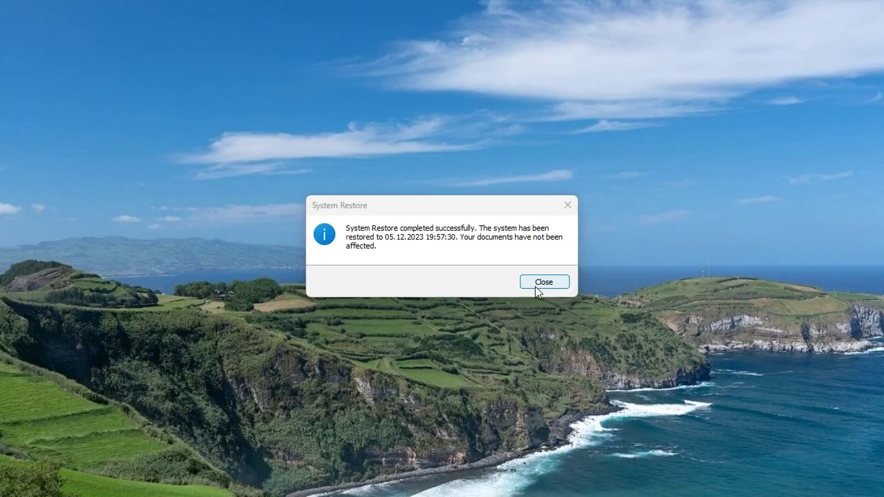
click(544, 283)
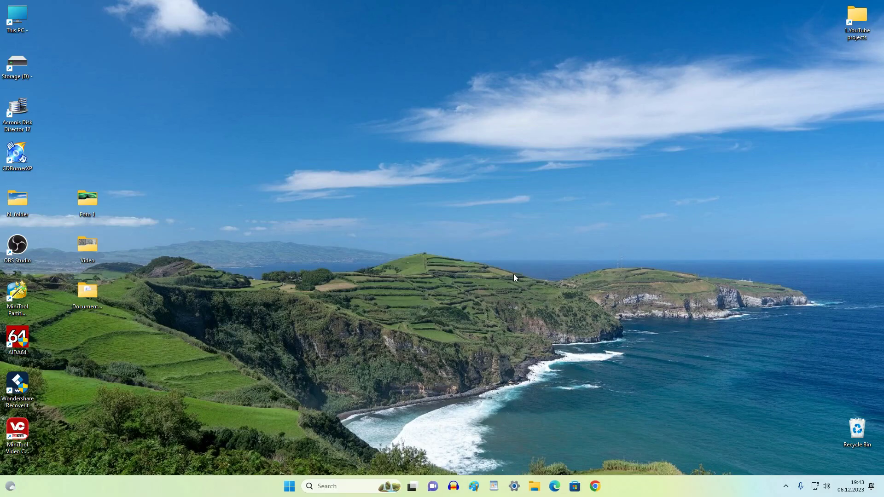